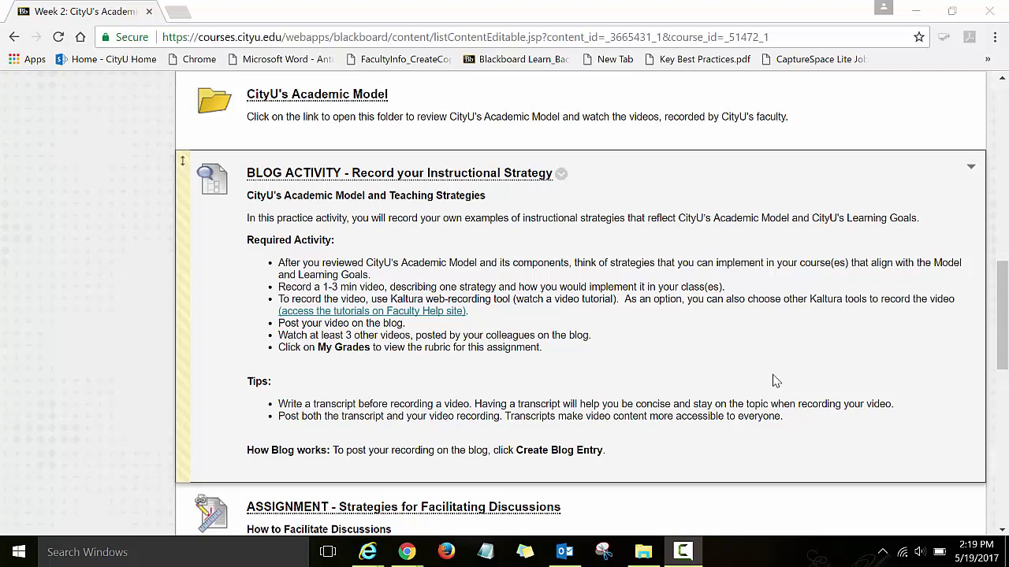
Step: Open the 'BLOG ACTIVITY - Record your Instructional Strategy' blog from the Week 2 content area
{"action": "left_click", "coordinate": [520, 180]}
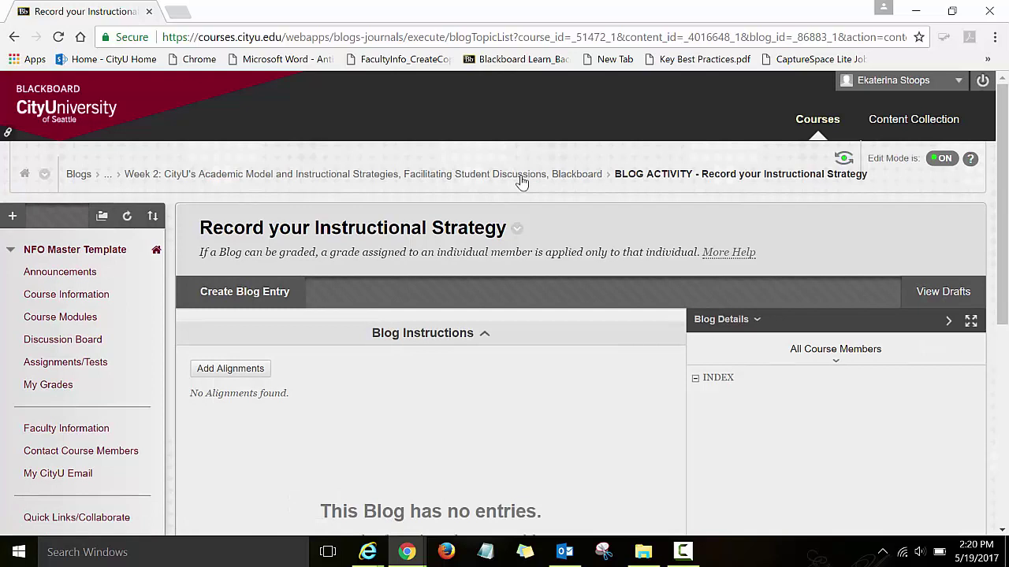
Step: Create a blog entry and title it 'My Instructional Strategy' using the autocomplete suggestion
{"action": "left_click", "coordinate": [263, 299]}
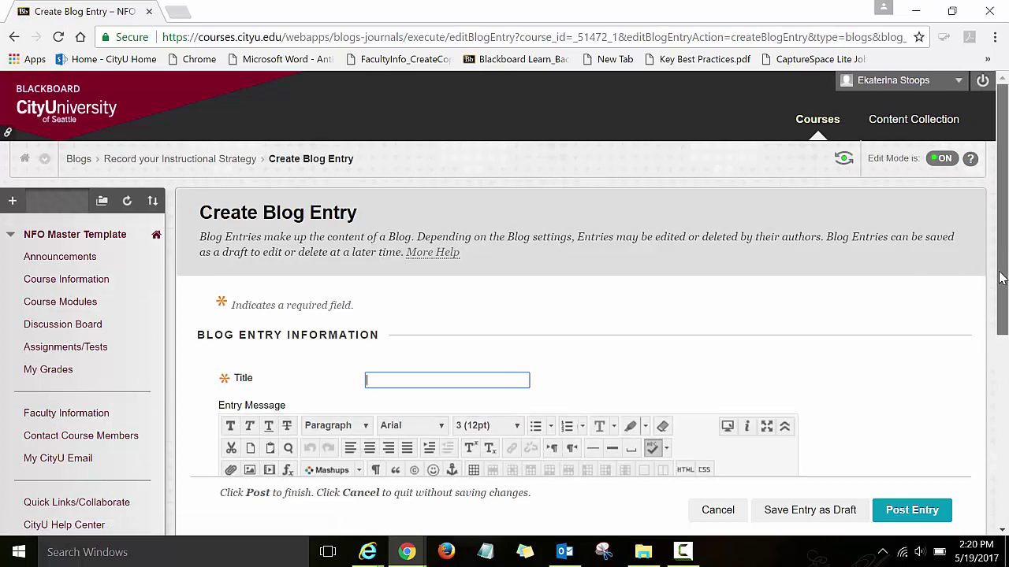
{"action": "left_click_drag", "start_coordinate": [1001, 264], "coordinate": [999, 332]}
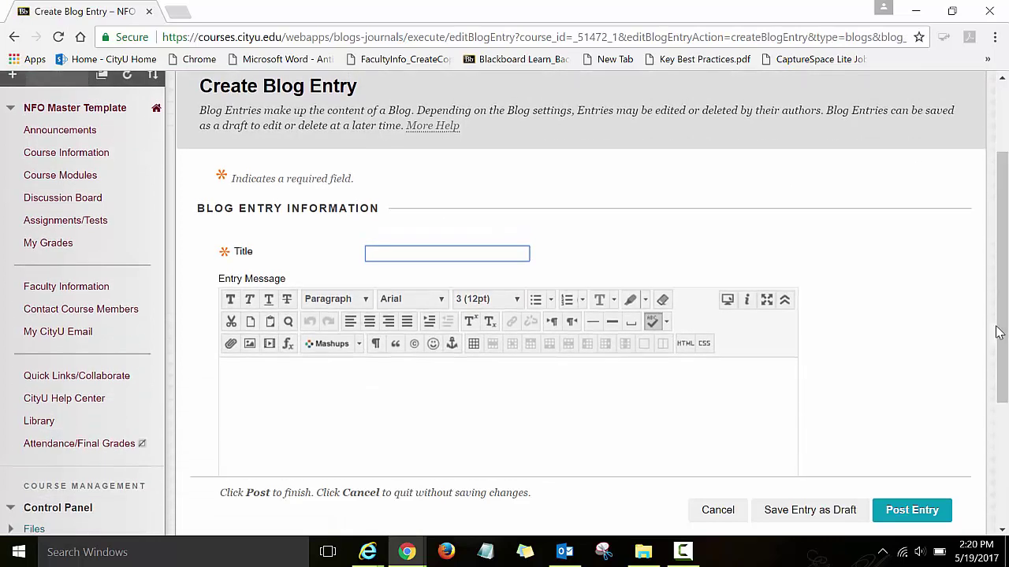
{"action": "left_click", "coordinate": [430, 255]}
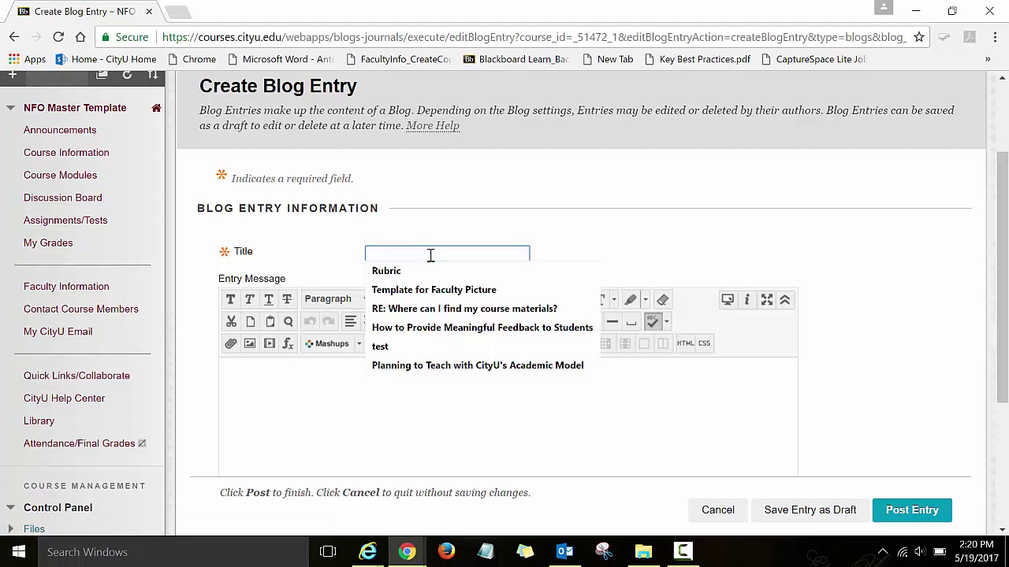
{"action": "type", "text": "My"}
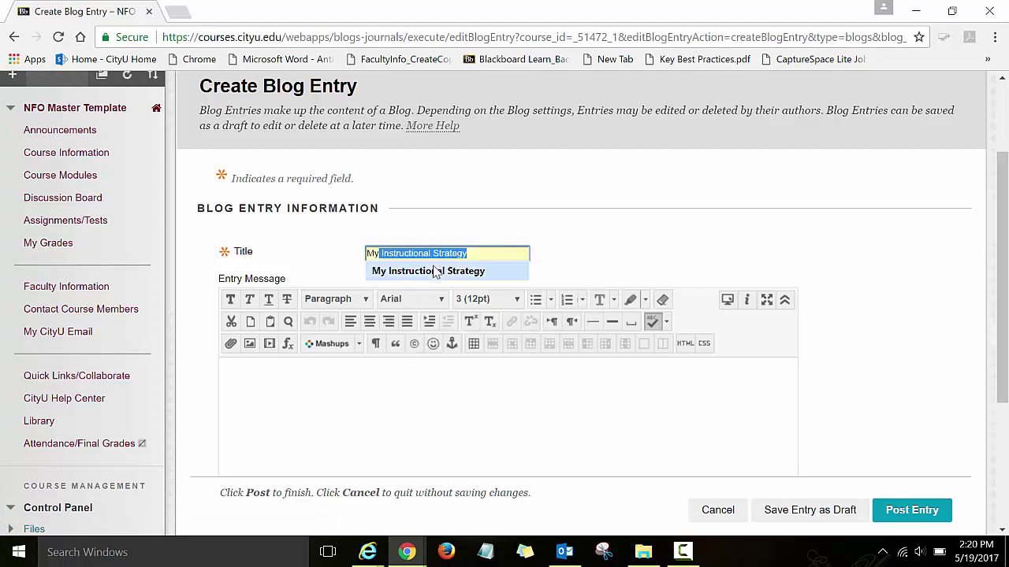
{"action": "left_click", "coordinate": [436, 273]}
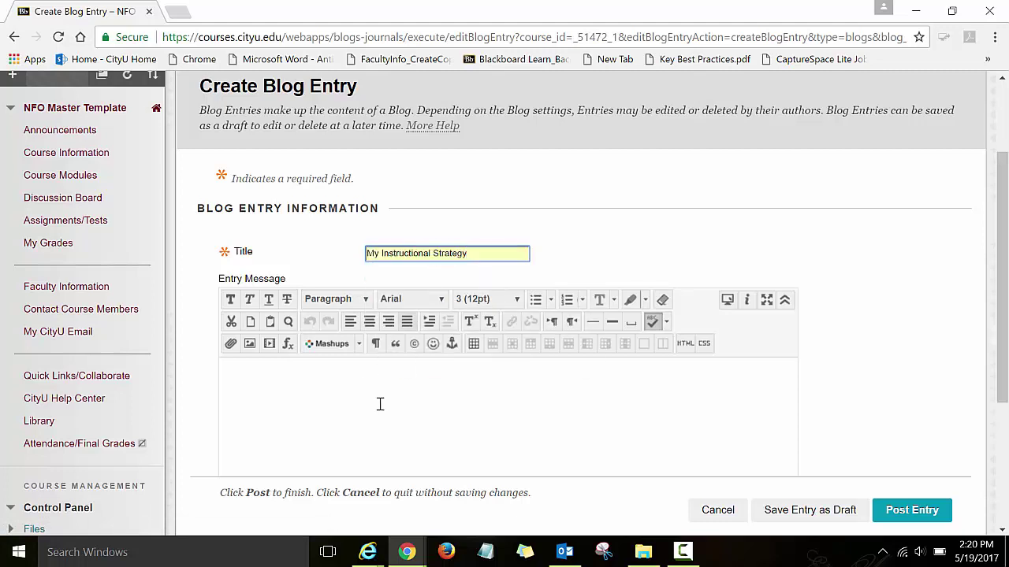
Step: Choose Kaltura Media from the editor's Mashups dropdown
{"action": "left_click", "coordinate": [359, 344]}
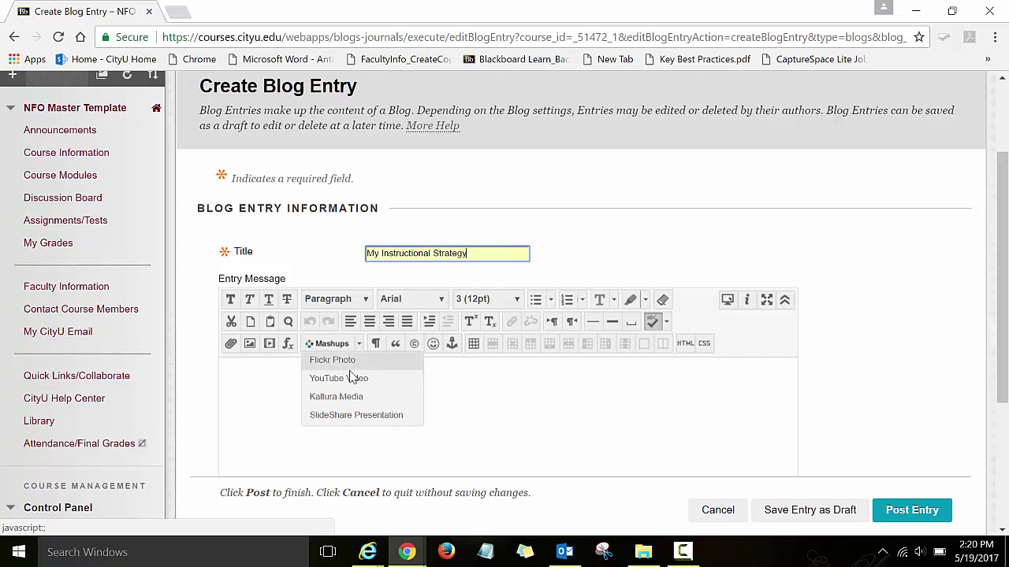
{"action": "left_click", "coordinate": [343, 398]}
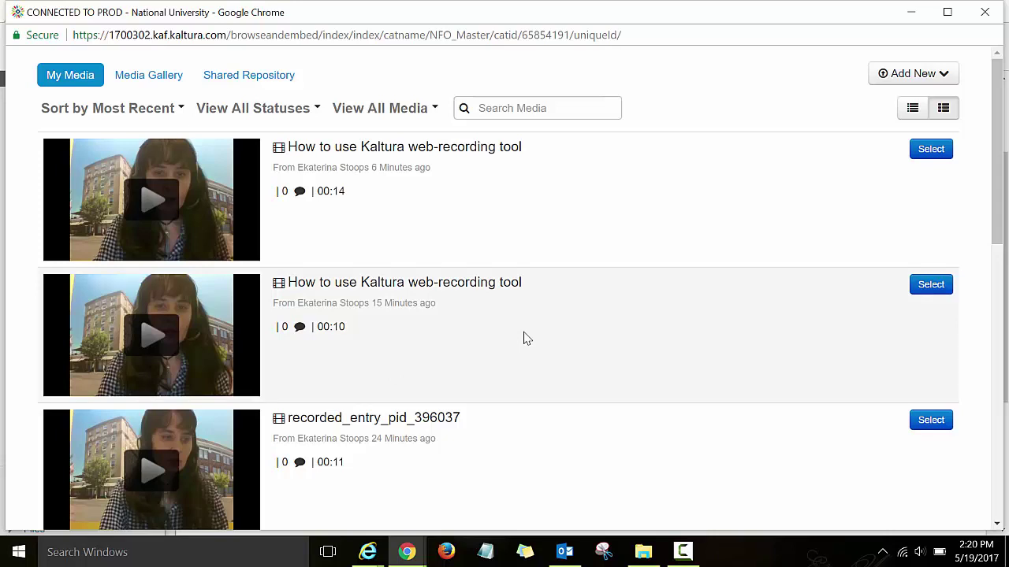
Step: Add a new Kaltura Webcam Recording and allow camera and microphone access
{"action": "left_click", "coordinate": [943, 78]}
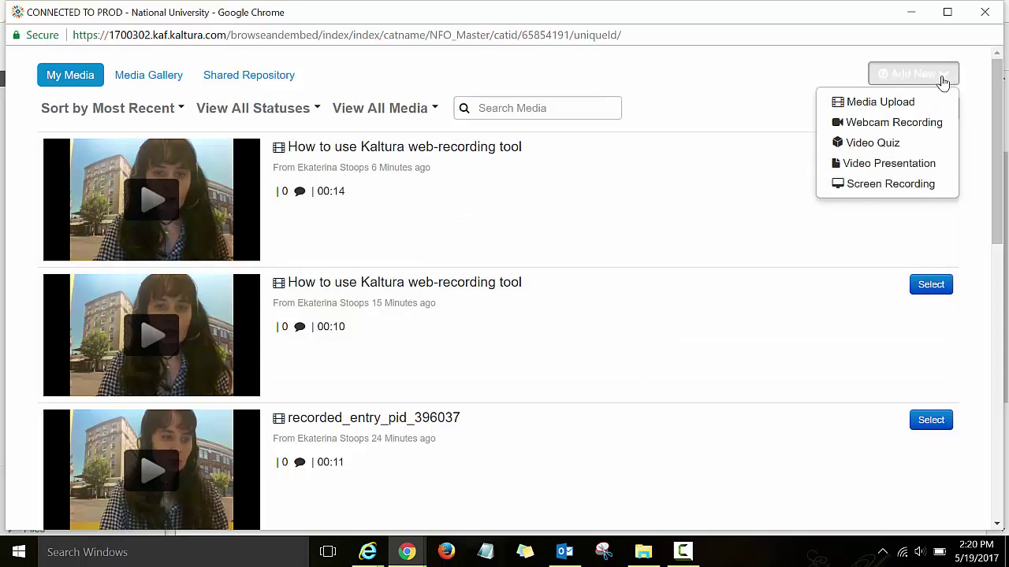
{"action": "left_click", "coordinate": [901, 126]}
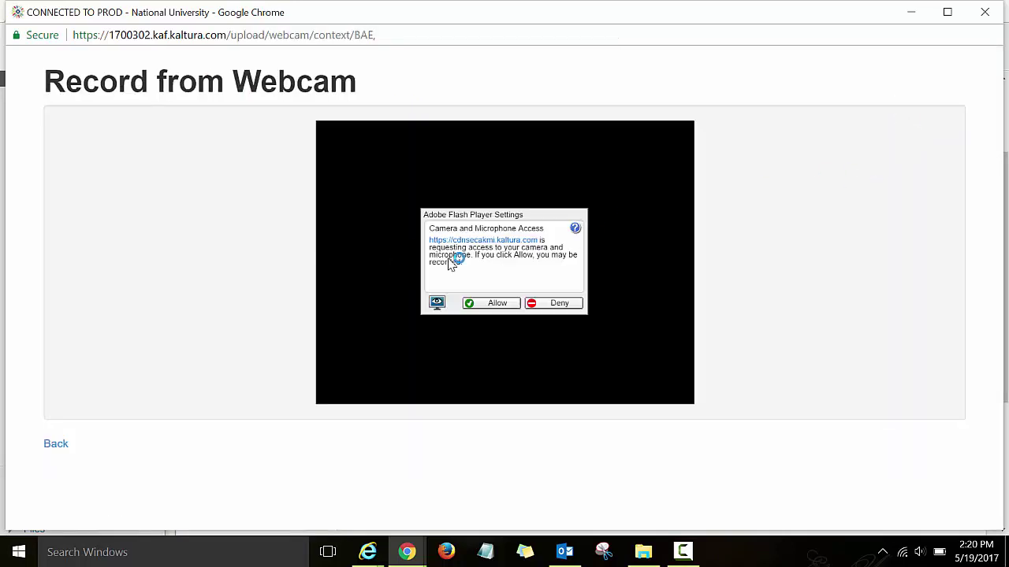
{"action": "left_click", "coordinate": [498, 304]}
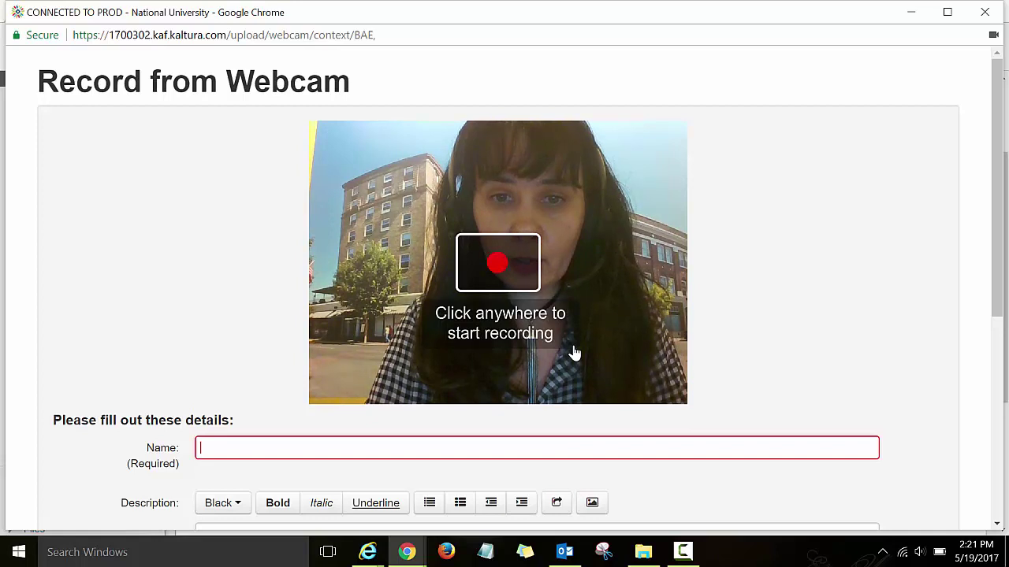
Step: Record a 12-second webcam clip and save it to upload
{"action": "left_click", "coordinate": [525, 337]}
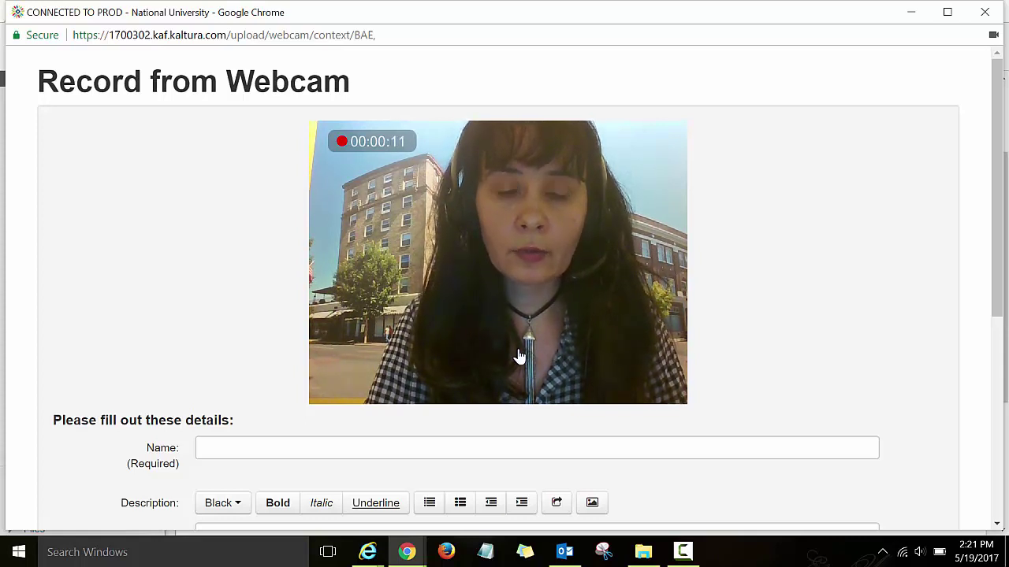
{"action": "left_click", "coordinate": [520, 357]}
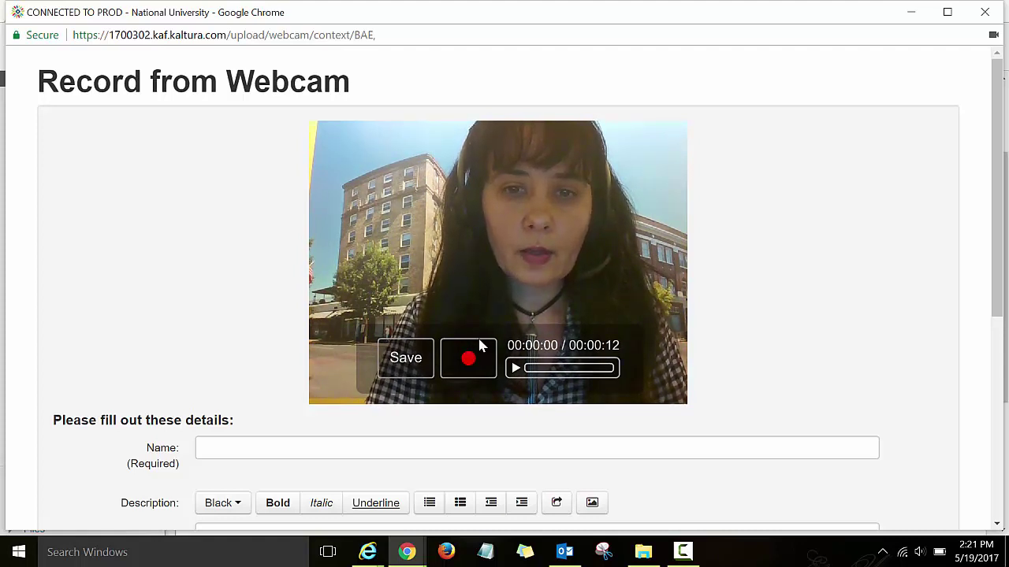
{"action": "left_click", "coordinate": [406, 358]}
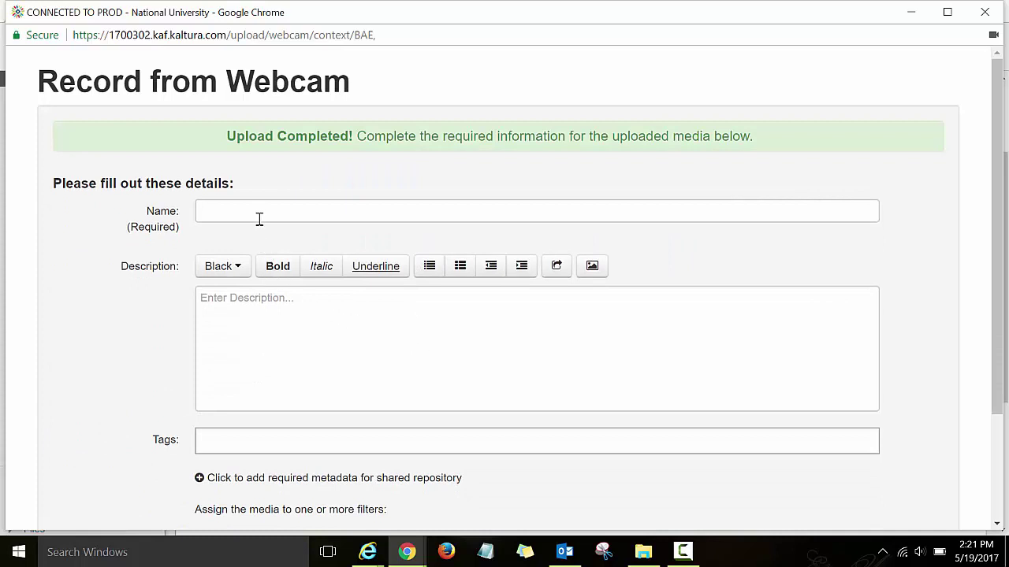
Step: Name the uploaded video 'Kaltura Web Recording Tool'
{"action": "left_click", "coordinate": [264, 214]}
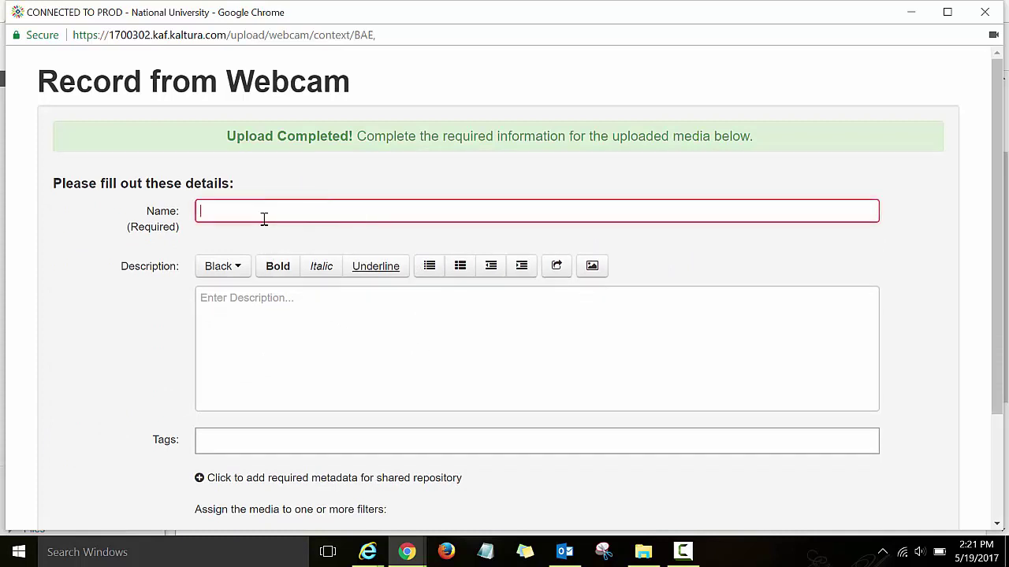
{"action": "type", "text": "K"}
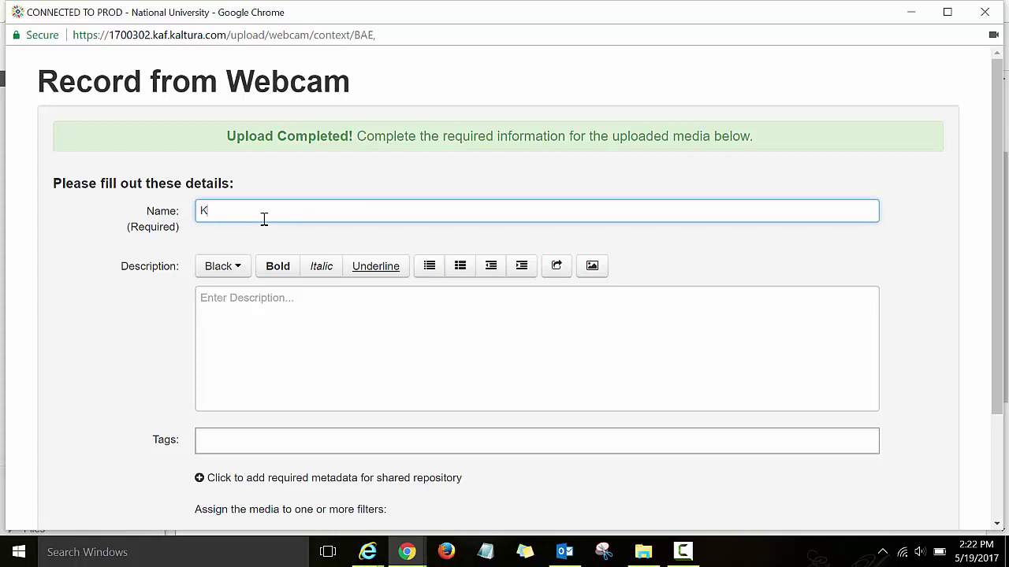
{"action": "type", "text": "altura Web Recording Tool"}
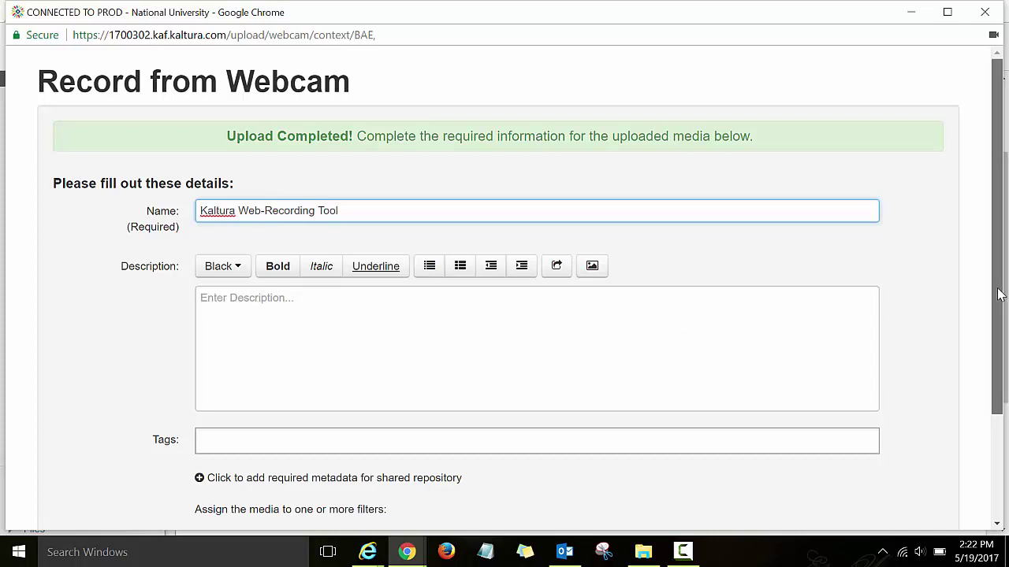
{"action": "left_click_drag", "start_coordinate": [999, 294], "coordinate": [997, 339]}
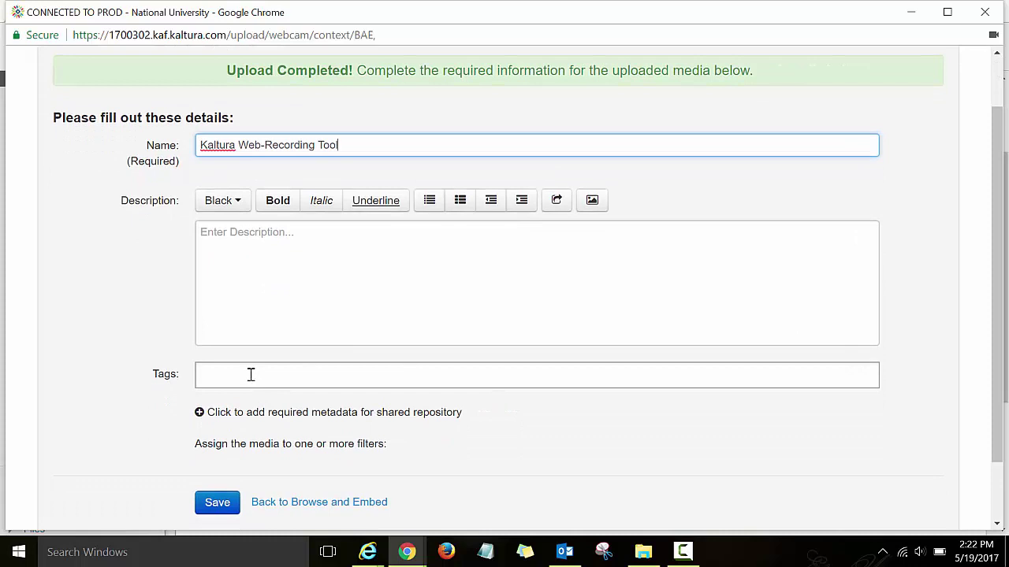
Step: Tag the recording 'Kaltura', type 'How to', and save its details
{"action": "left_click", "coordinate": [252, 374]}
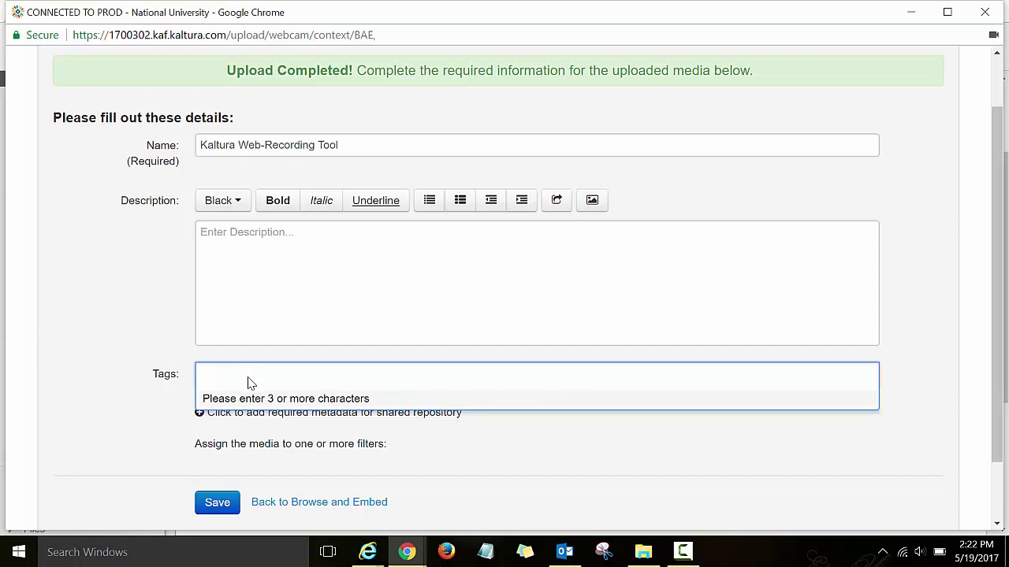
{"action": "type", "text": "Kaltu"}
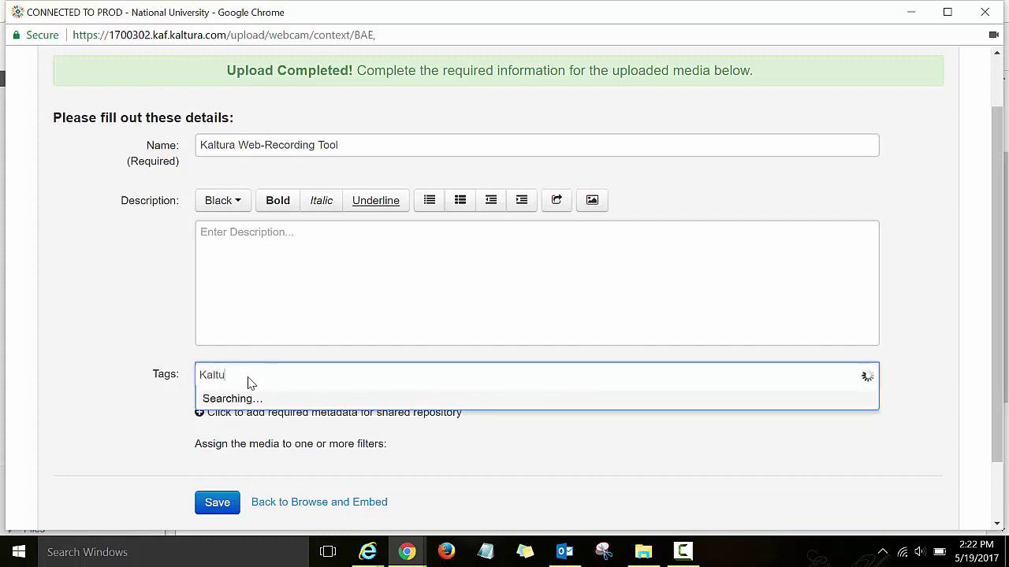
{"action": "type", "text": "ra"}
{"action": "key", "text": "Return"}
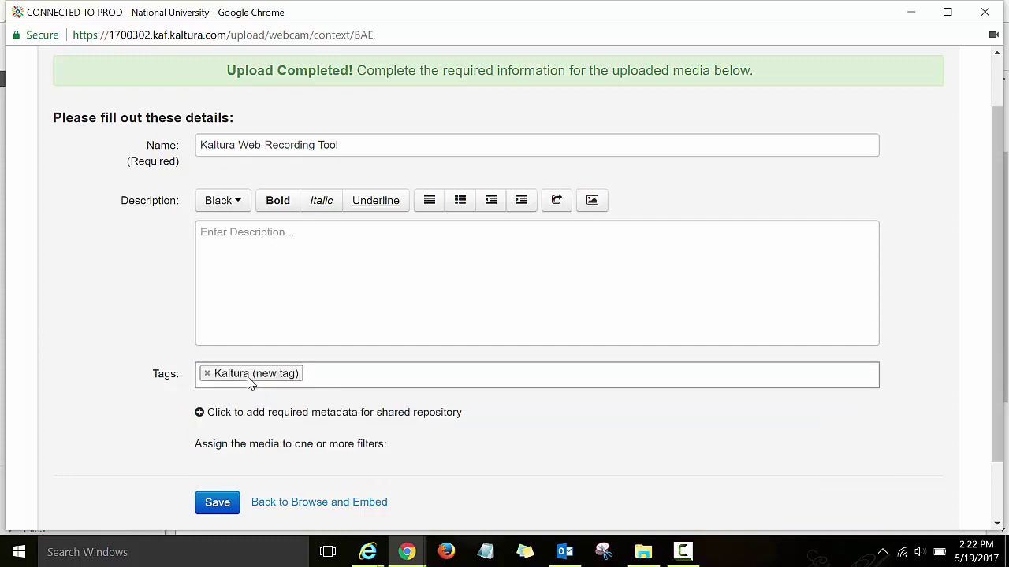
{"action": "type", "text": "How to"}
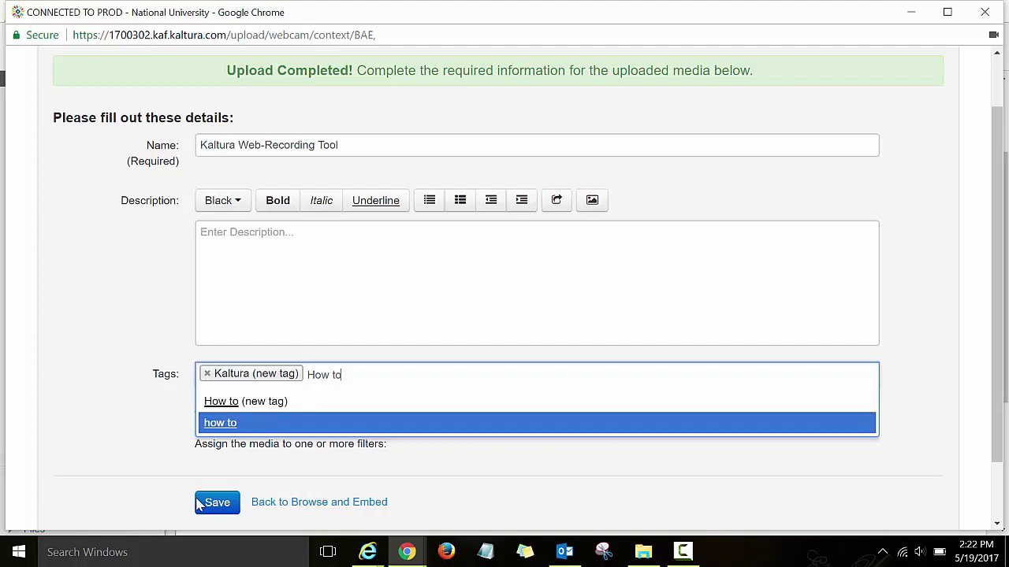
{"action": "left_click", "coordinate": [220, 509]}
{"action": "left_click", "coordinate": [220, 509]}
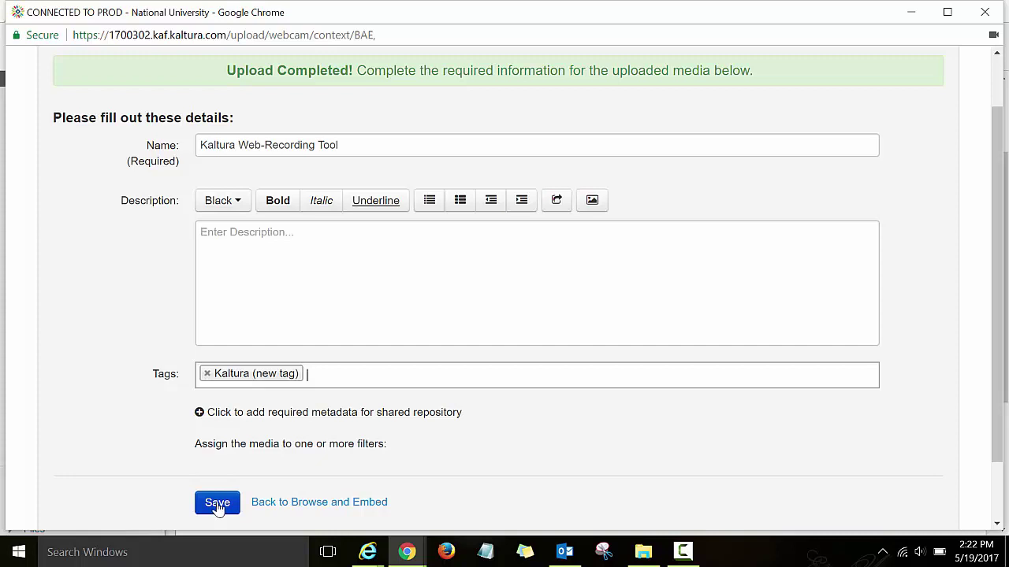
Step: Save the details, return to the media list, and embed the 'Kaltura Web-Recording Tool' clip
{"action": "left_click", "coordinate": [220, 508]}
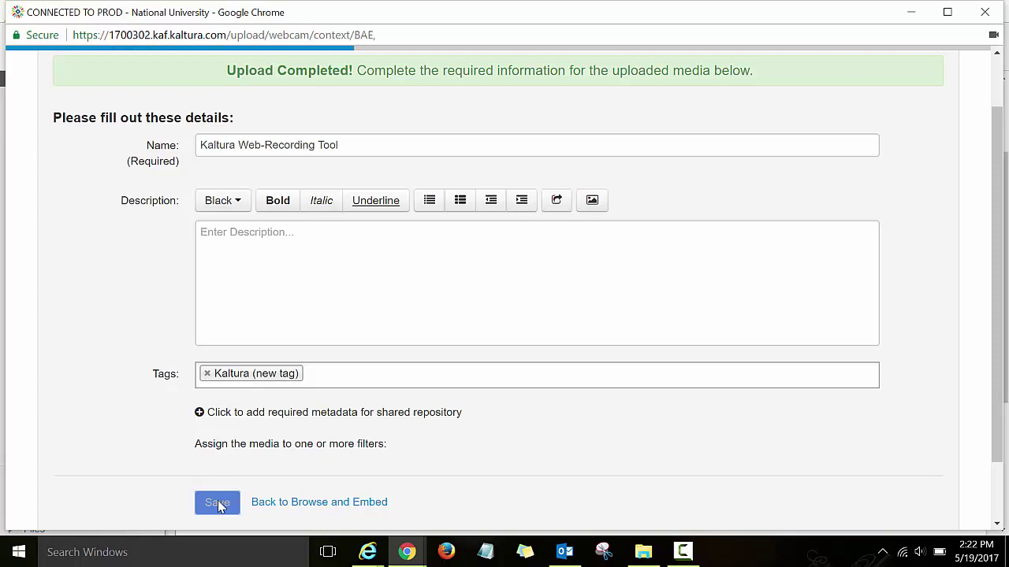
{"action": "left_click", "coordinate": [301, 509]}
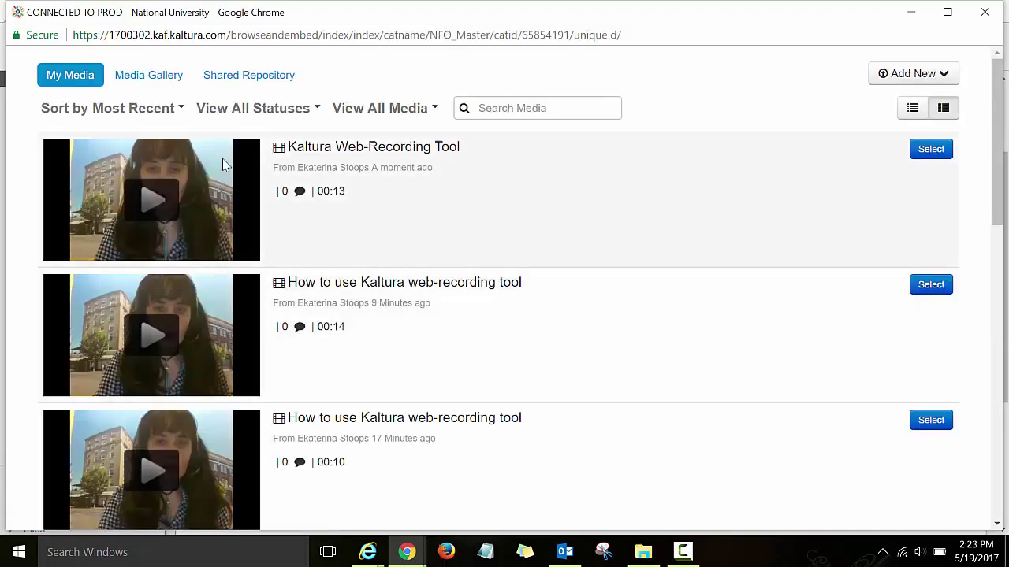
{"action": "left_click", "coordinate": [932, 155]}
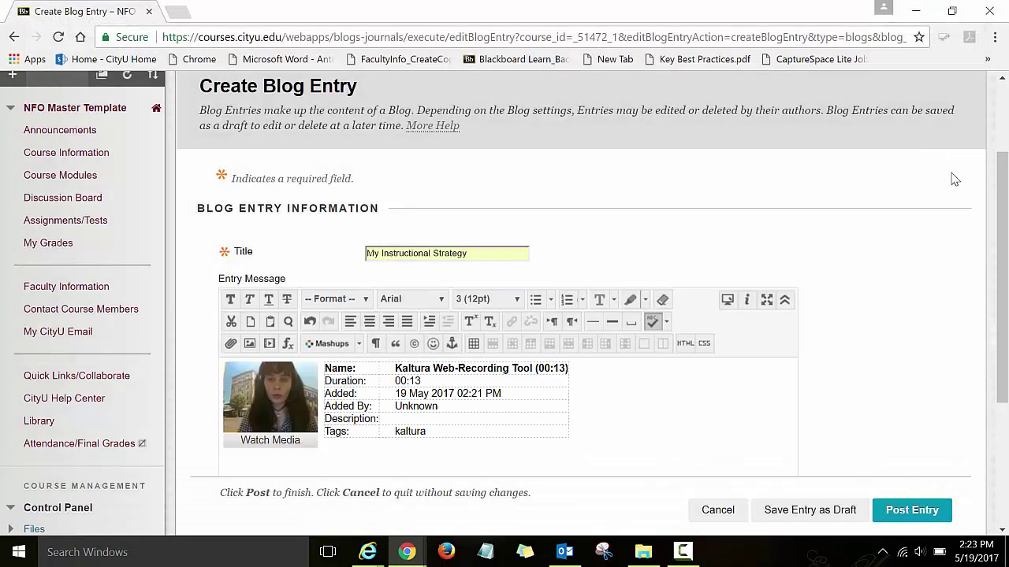
Step: Place the cursor on a new line below the embedded video in the entry message
{"action": "left_click_drag", "start_coordinate": [1003, 183], "coordinate": [1004, 230]}
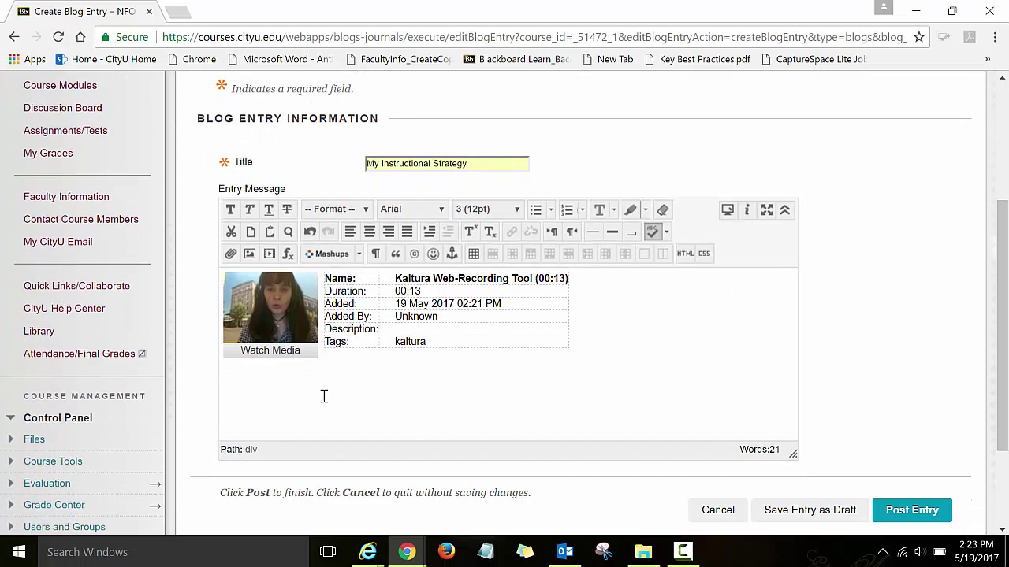
{"action": "left_click", "coordinate": [581, 337]}
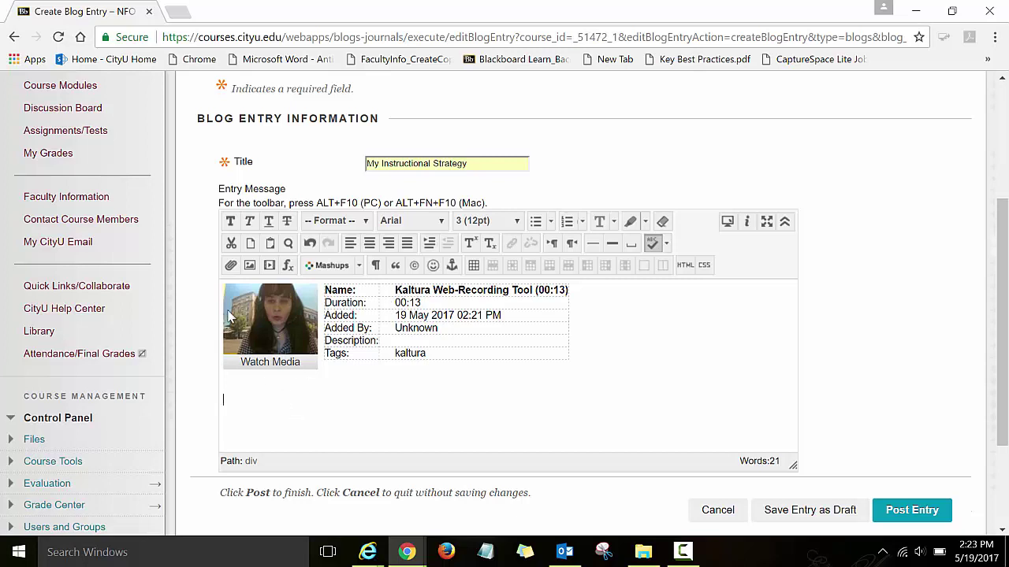
Step: Insert a file link to 'How to Record a Video Using Kaltura Web-Recording Tool.docx' from the computer
{"action": "left_click", "coordinate": [231, 266]}
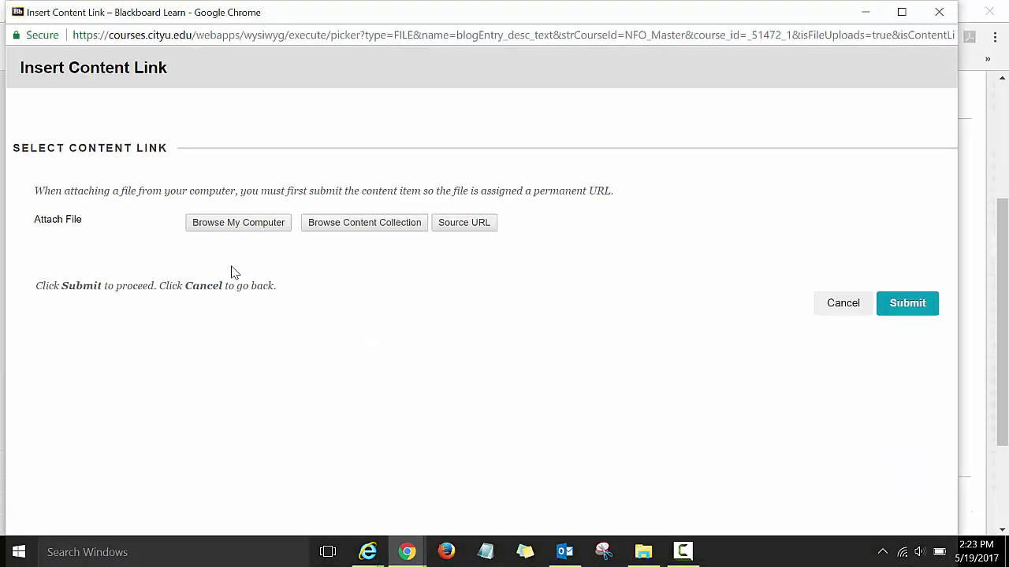
{"action": "left_click", "coordinate": [243, 226]}
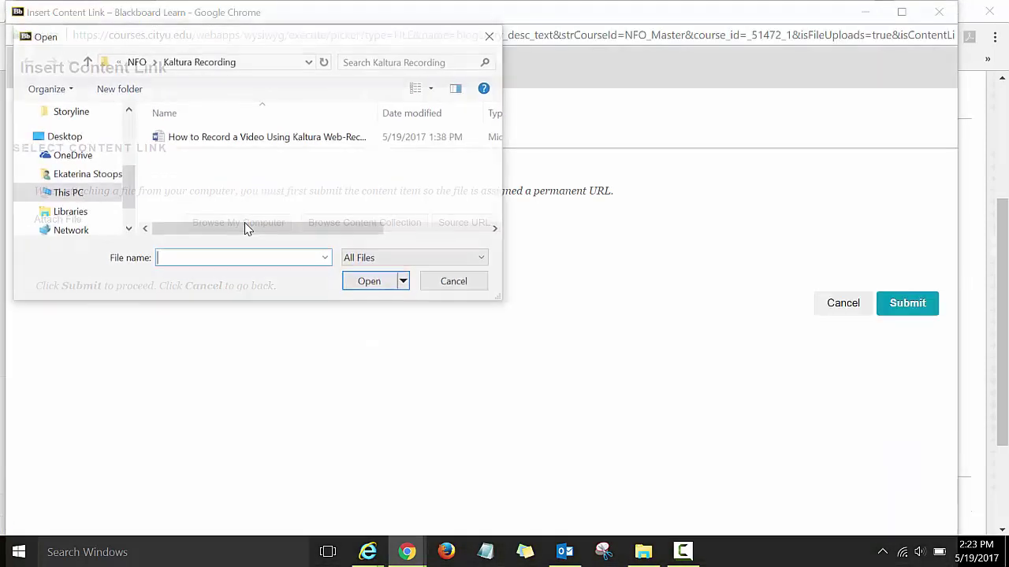
{"action": "left_click", "coordinate": [267, 140]}
{"action": "double_click", "coordinate": [267, 140]}
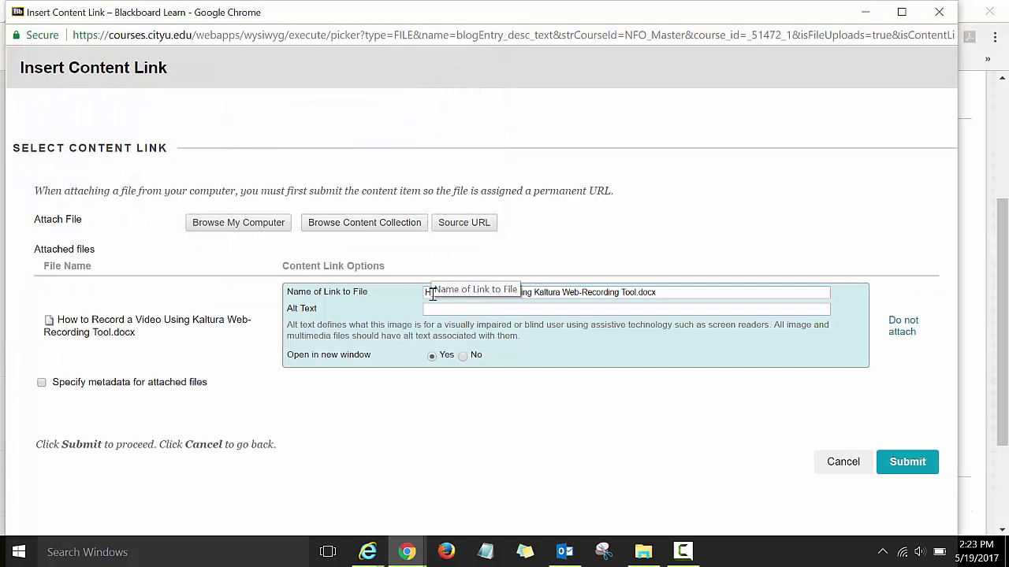
Step: Fill the Alt Text with the document's title and submit the file link
{"action": "left_click_drag", "start_coordinate": [427, 292], "coordinate": [637, 294]}
{"action": "key", "text": "ctrl+c"}
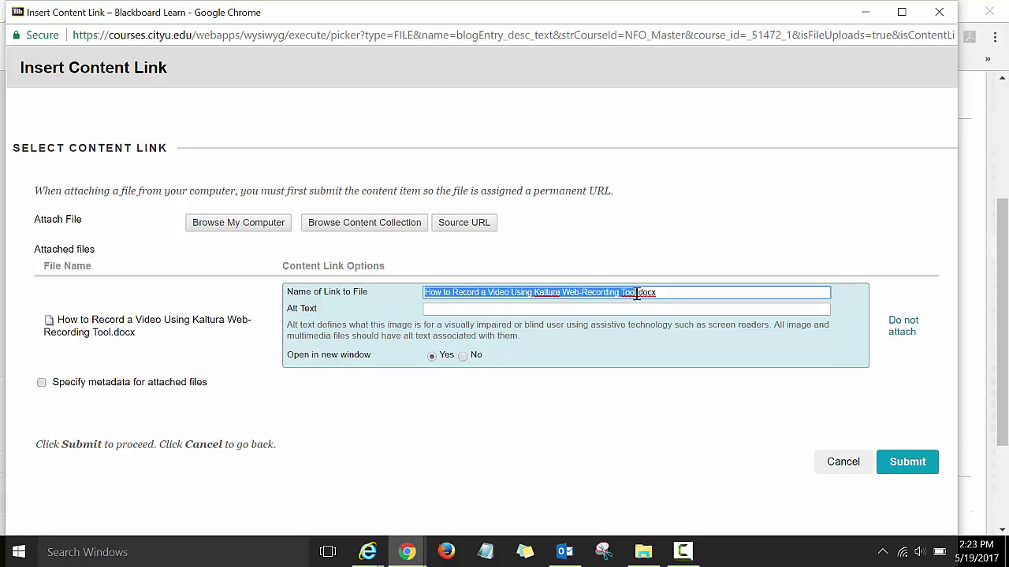
{"action": "left_click", "coordinate": [576, 308]}
{"action": "key", "text": "ctrl+v"}
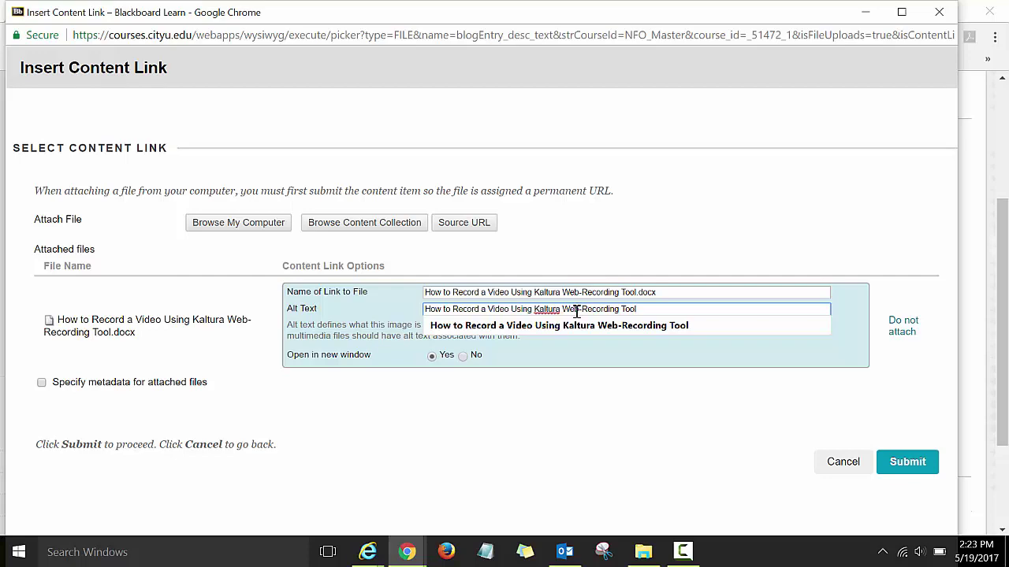
{"action": "left_click", "coordinate": [912, 467]}
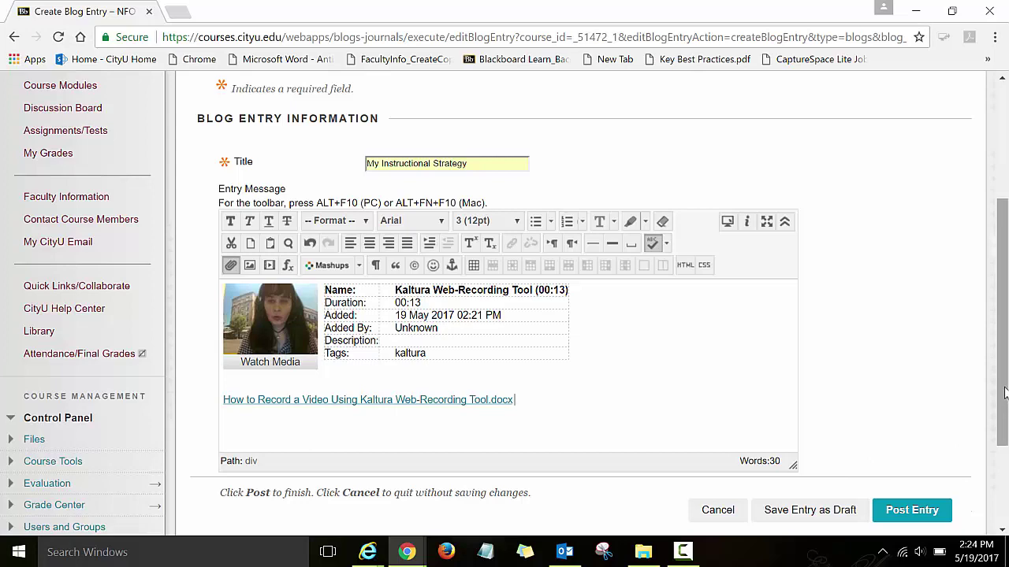
{"action": "scroll", "coordinate": [1002, 406], "scroll_direction": "down", "scroll_amount": 2}
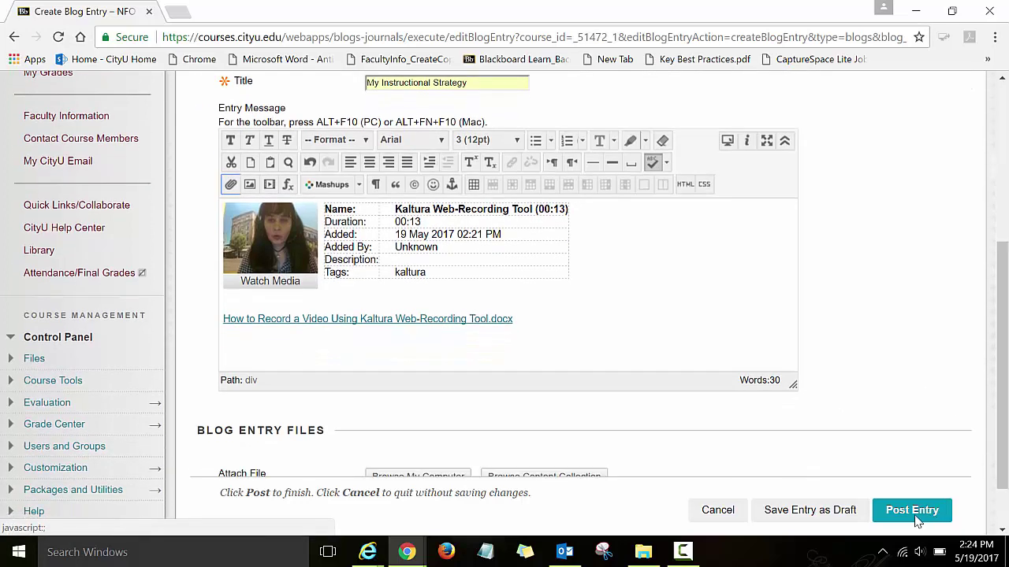